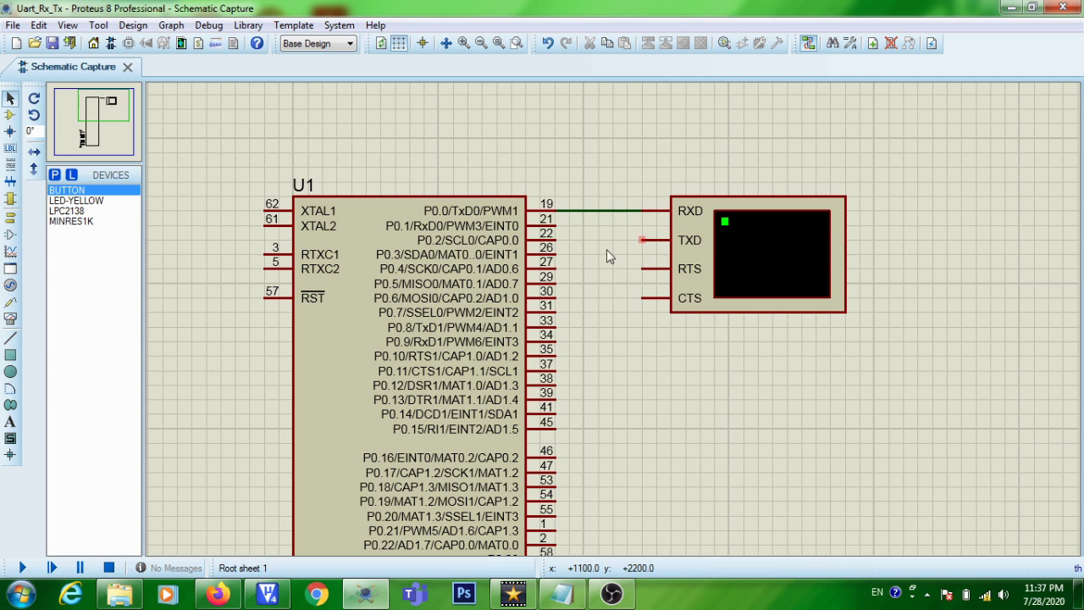
Wire U1 pin 21 (P0.1/RxD0) to the Virtual Terminal's TXD input.
left_click(551, 222)
left_click(644, 239)
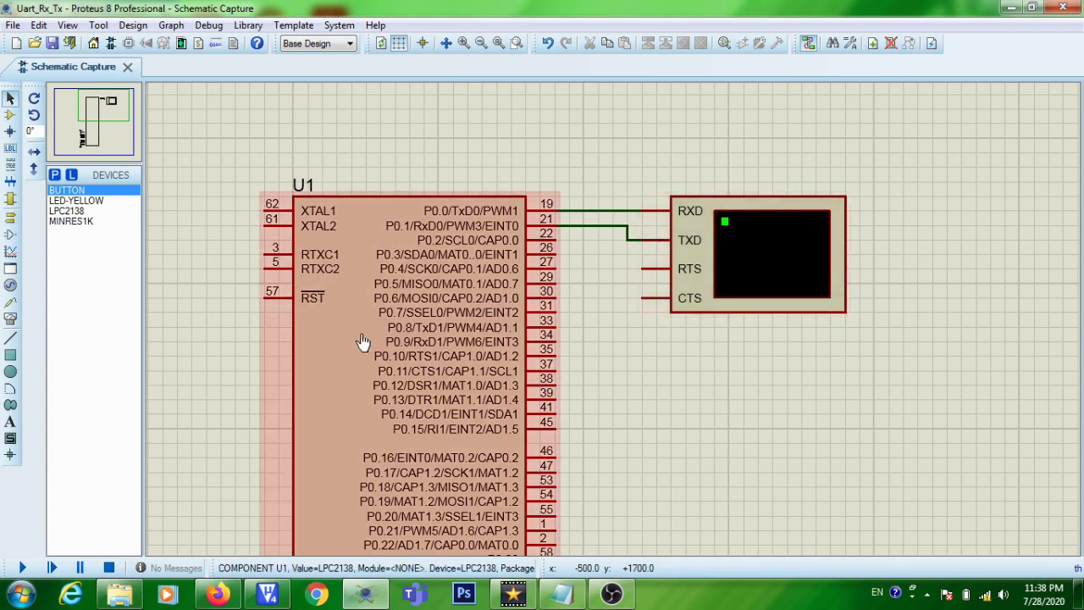
Set U1's Program File to Uart Rx Tx.hex in Edit Component and confirm.
double_click(447, 327)
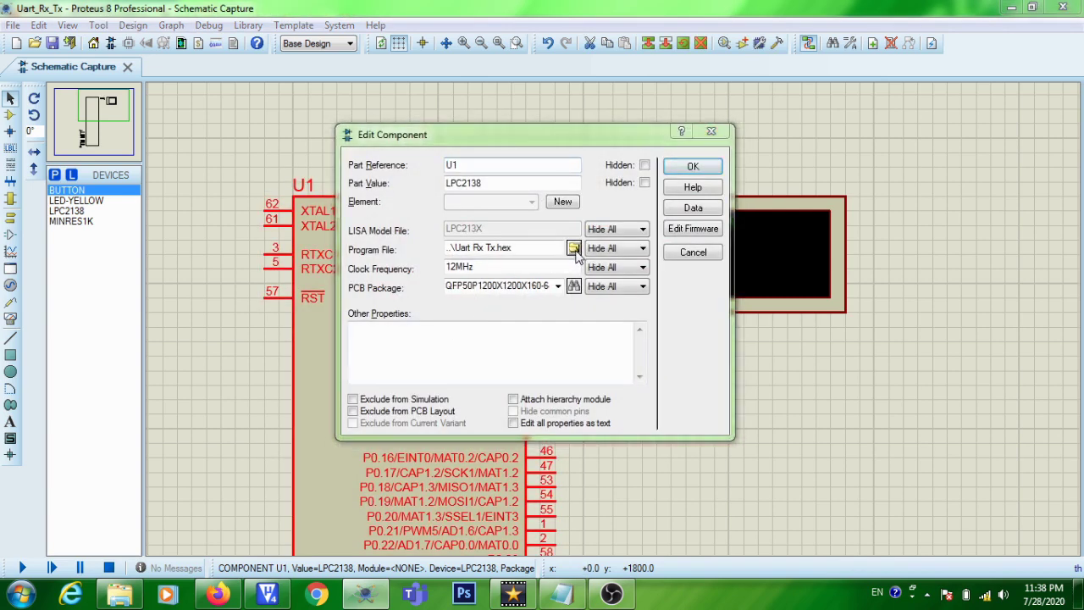
left_click(574, 248)
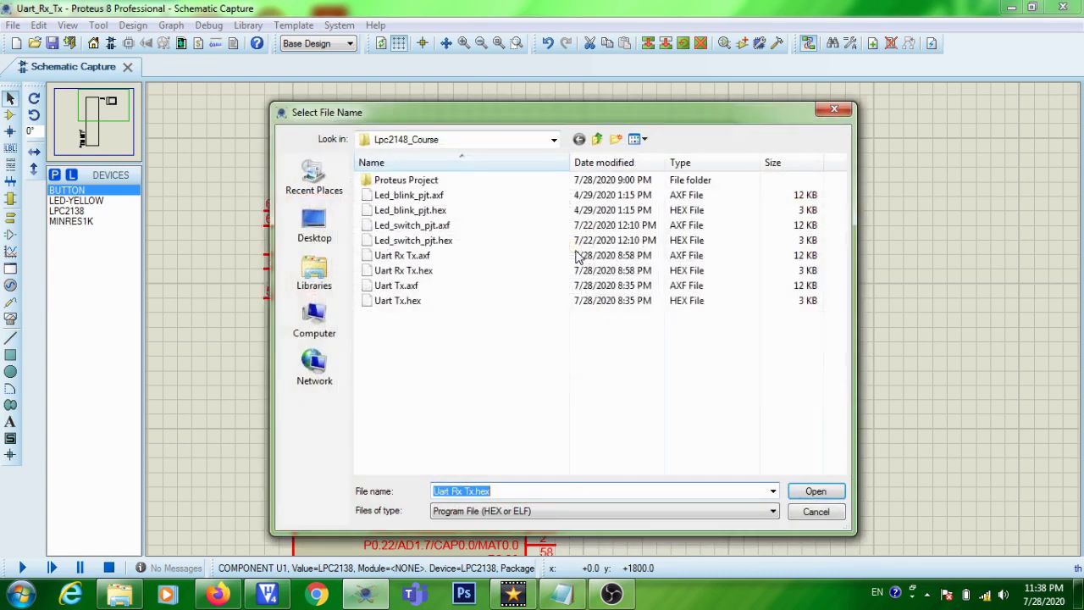
left_click(431, 270)
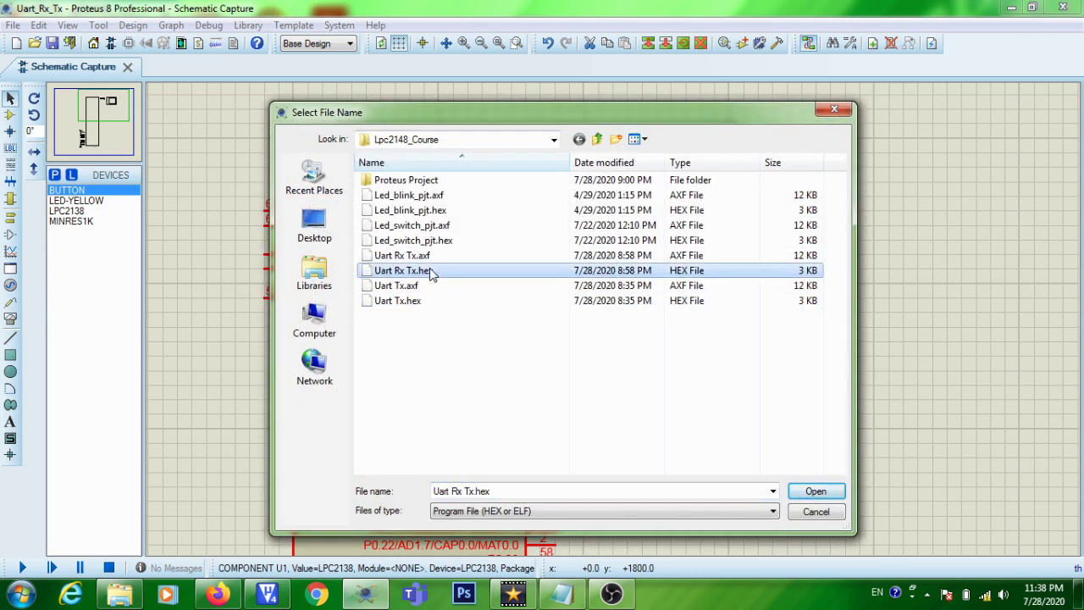
left_click(813, 491)
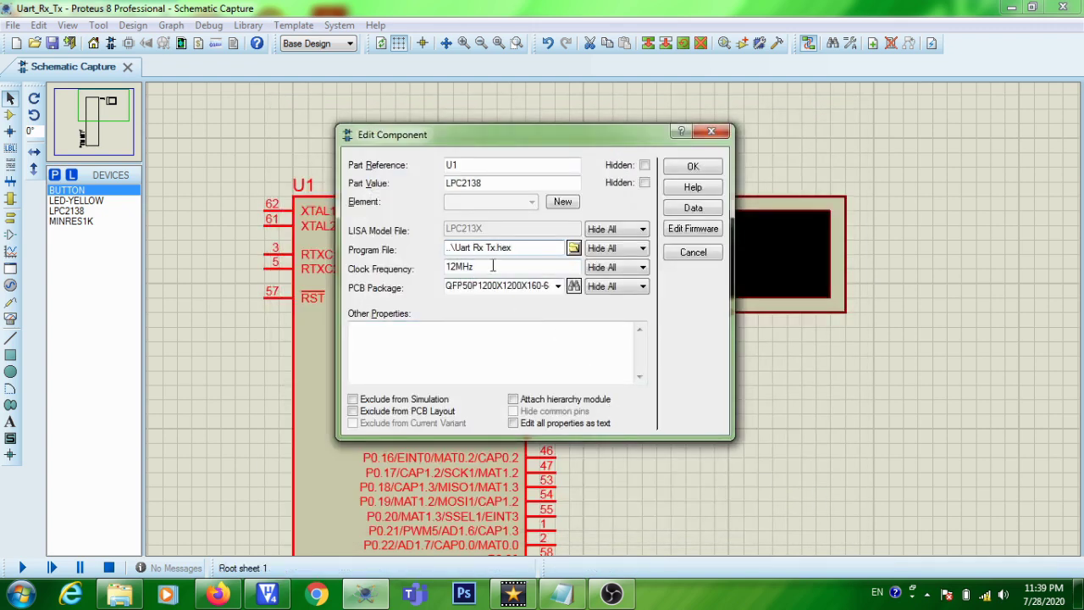
left_click(693, 167)
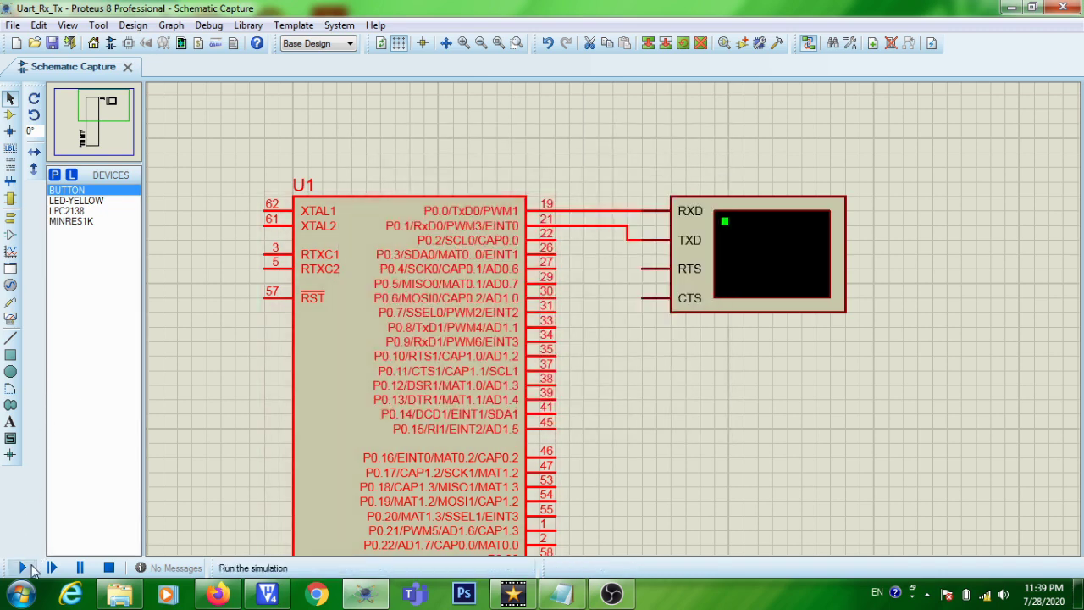
Run the simulation so the Virtual Terminal window appears.
left_click(28, 567)
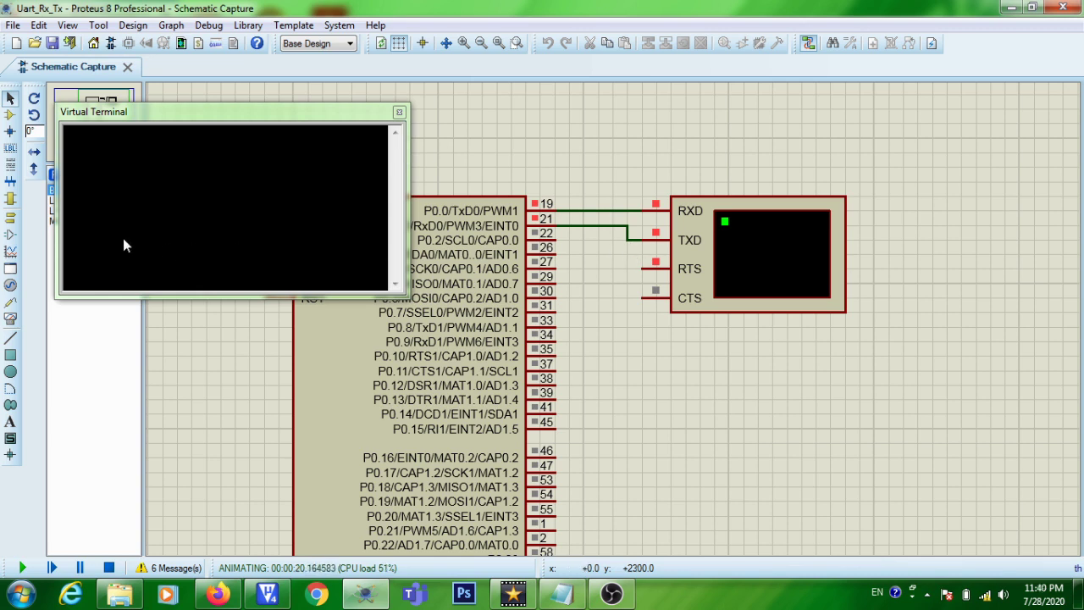
Type the characters 'a' and 'q' into the Virtual Terminal.
left_click(104, 166)
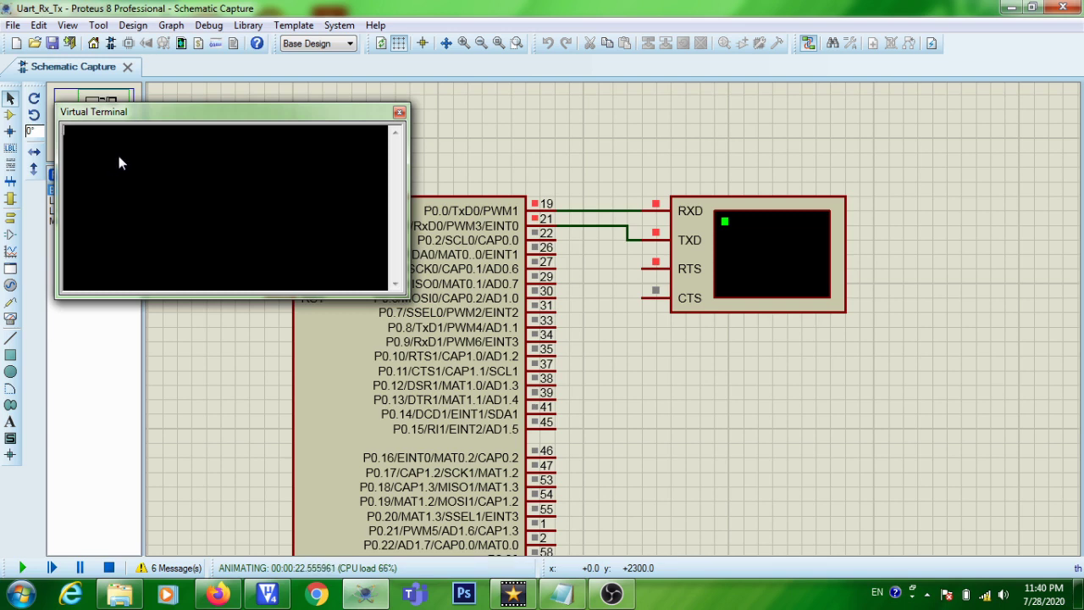
type("a")
type("qs")
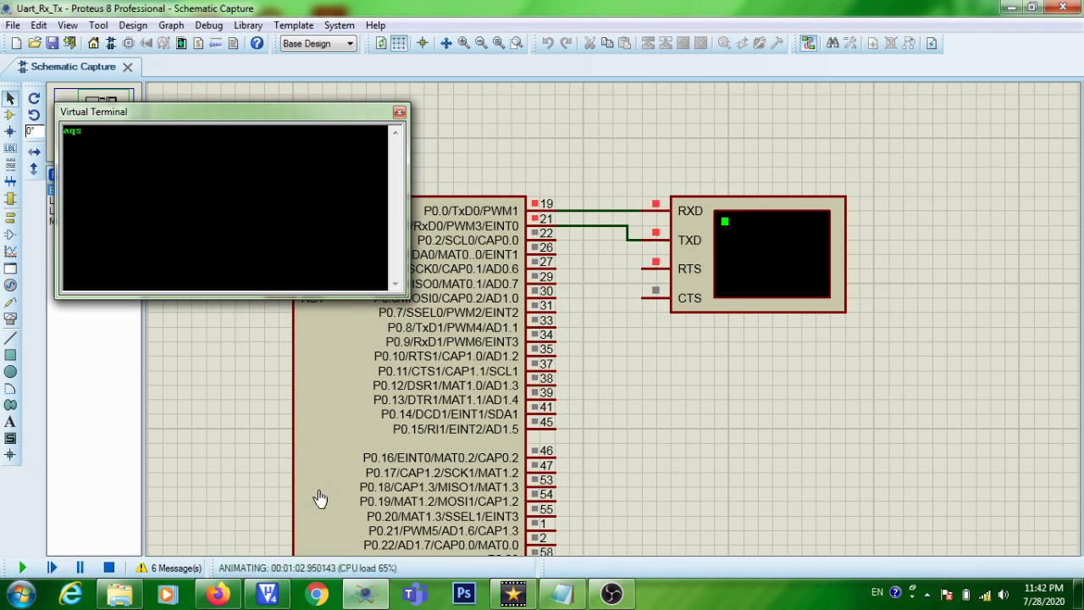
In µVision, prefix lines 16 and 17 with // and rebuild all target files.
left_click(268, 593)
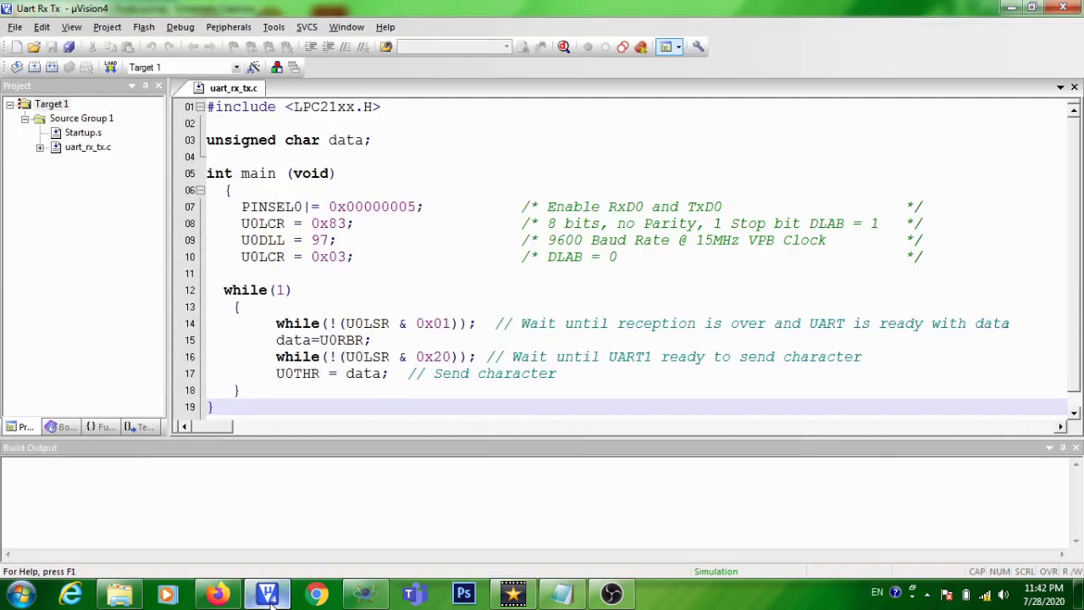
left_click(253, 356)
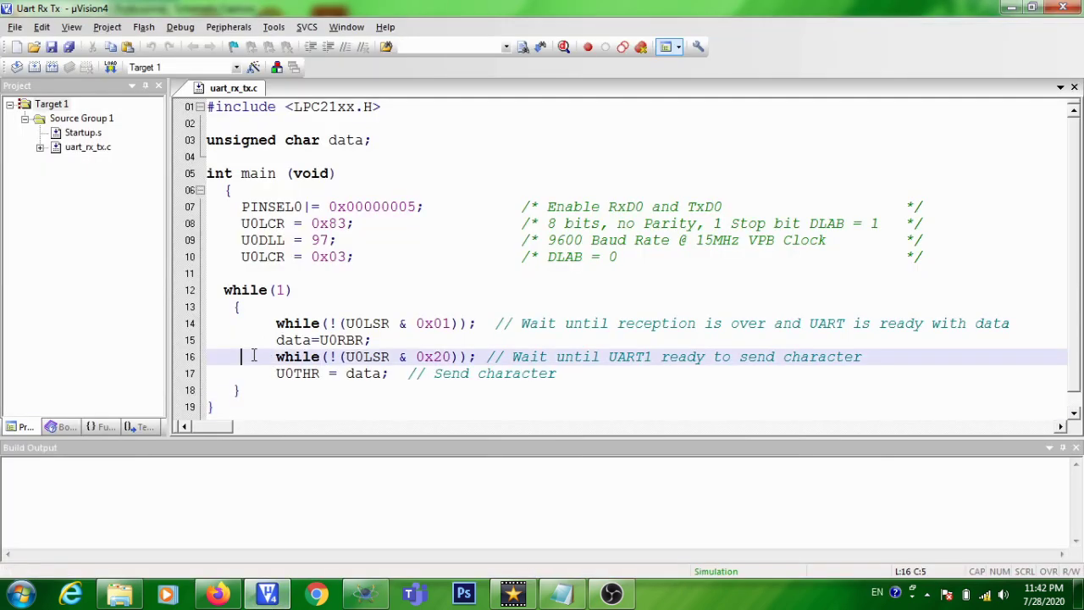
type("//")
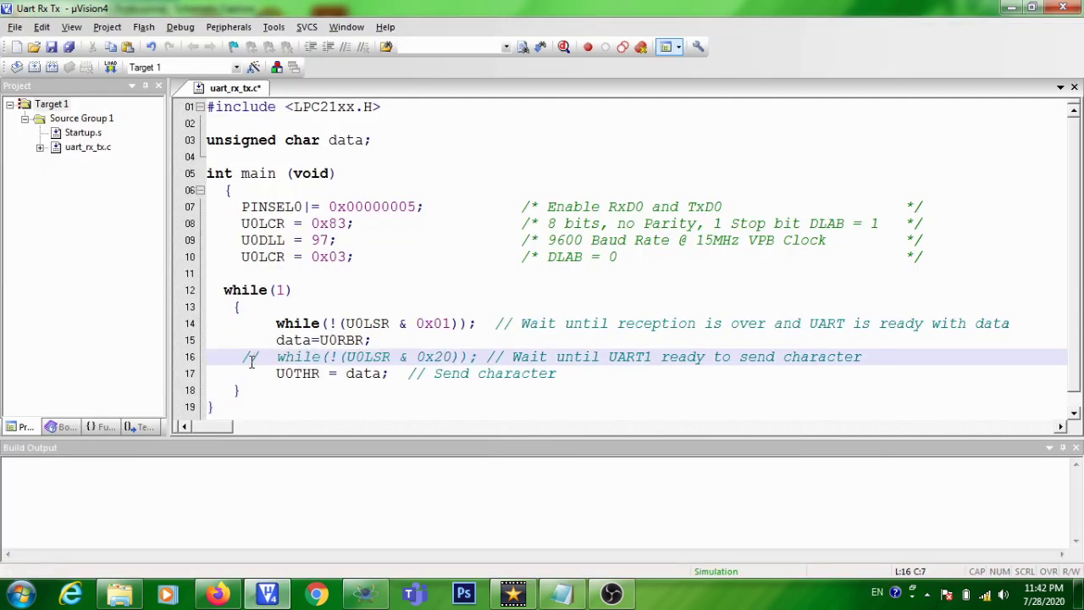
left_click(242, 374)
type("//")
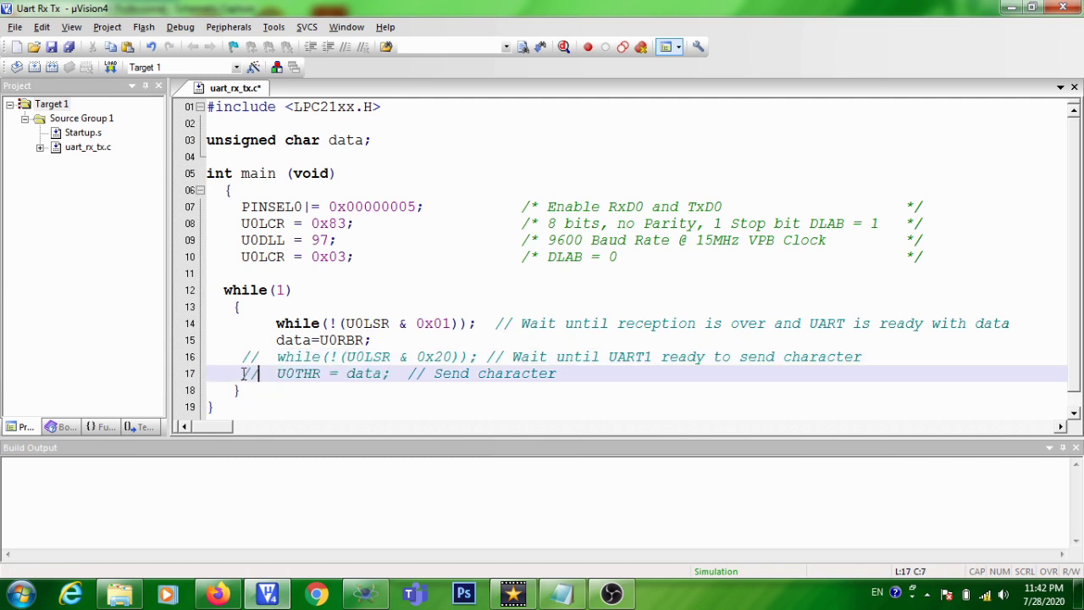
double_click(362, 375)
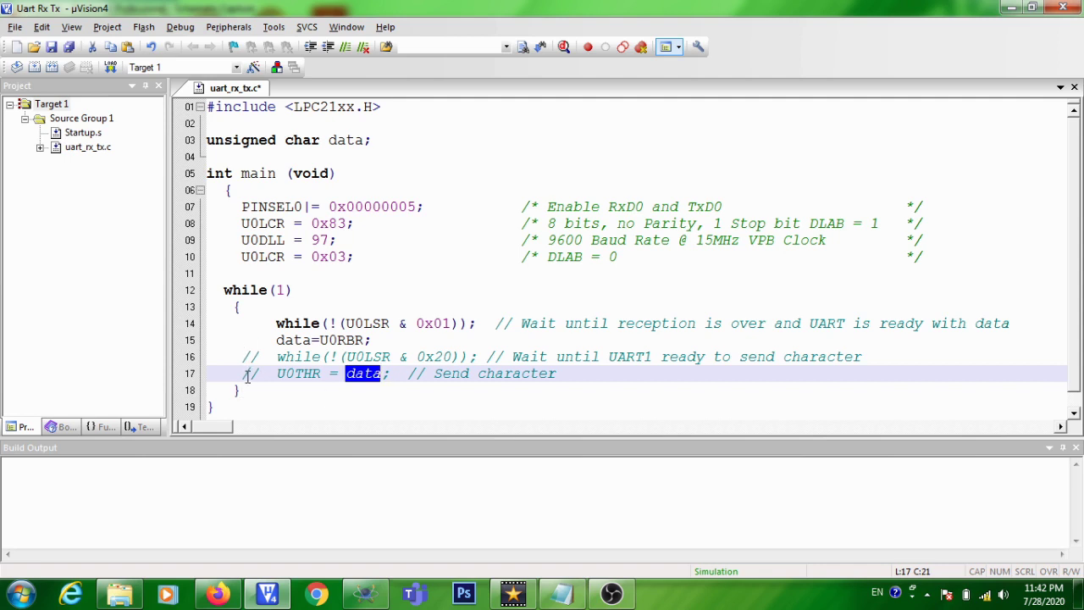
left_click(49, 70)
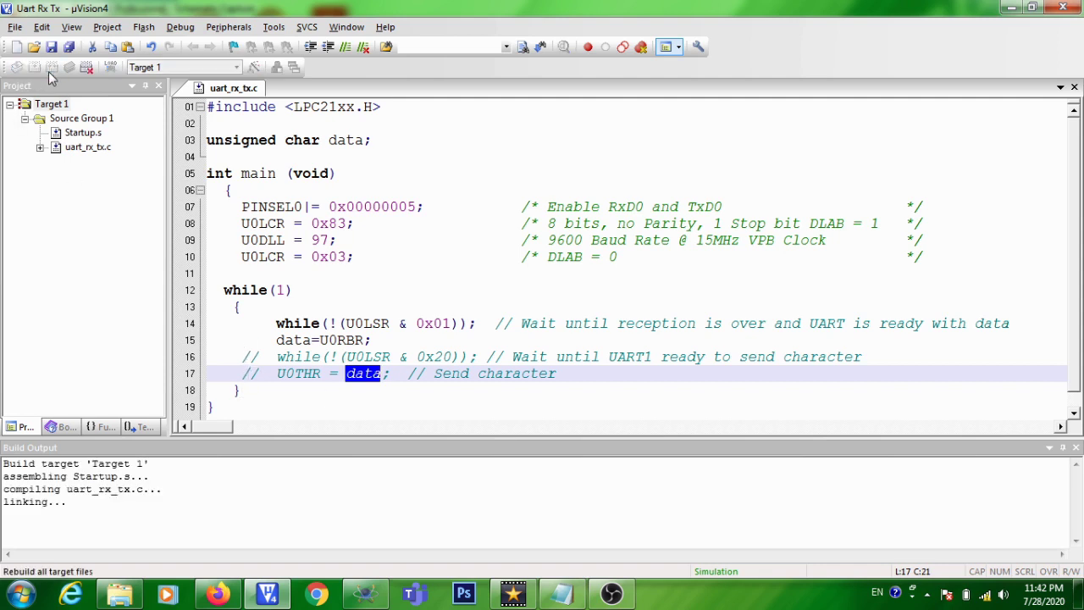
left_click(364, 595)
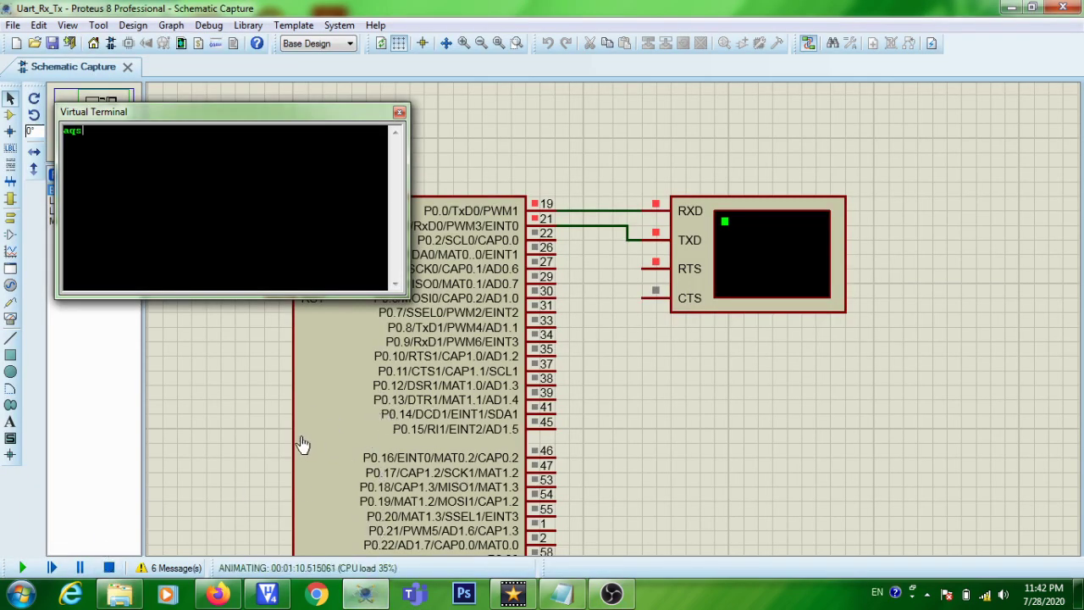
Stop the simulation and reopen U1's Edit Component dialog.
left_click(108, 567)
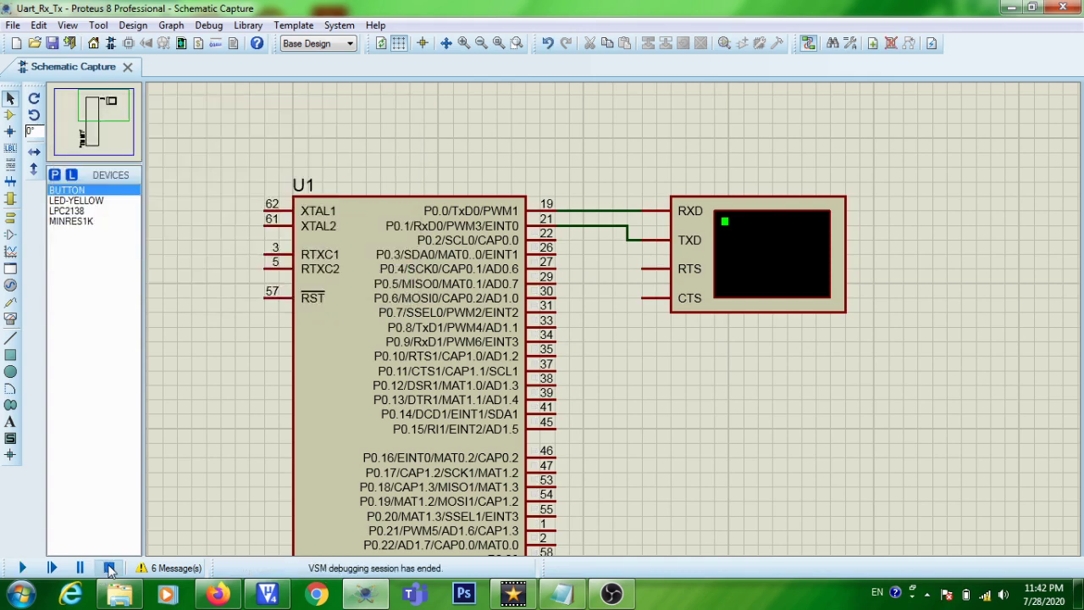
double_click(465, 309)
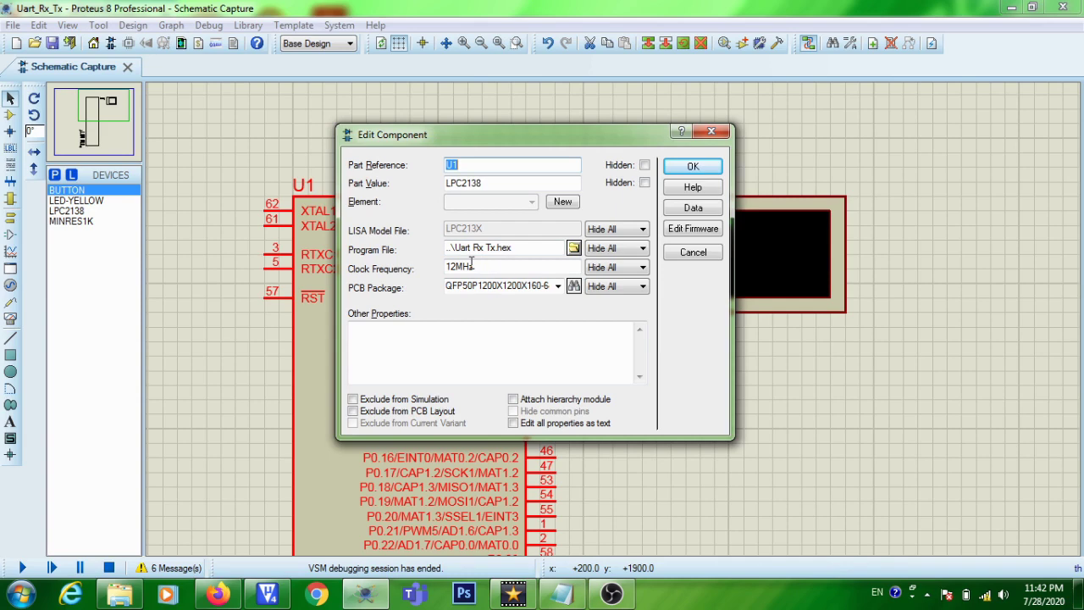
Rebuild the Keil project, then confirm U1 with Uart Rx Tx.hex as its program file.
left_click(267, 593)
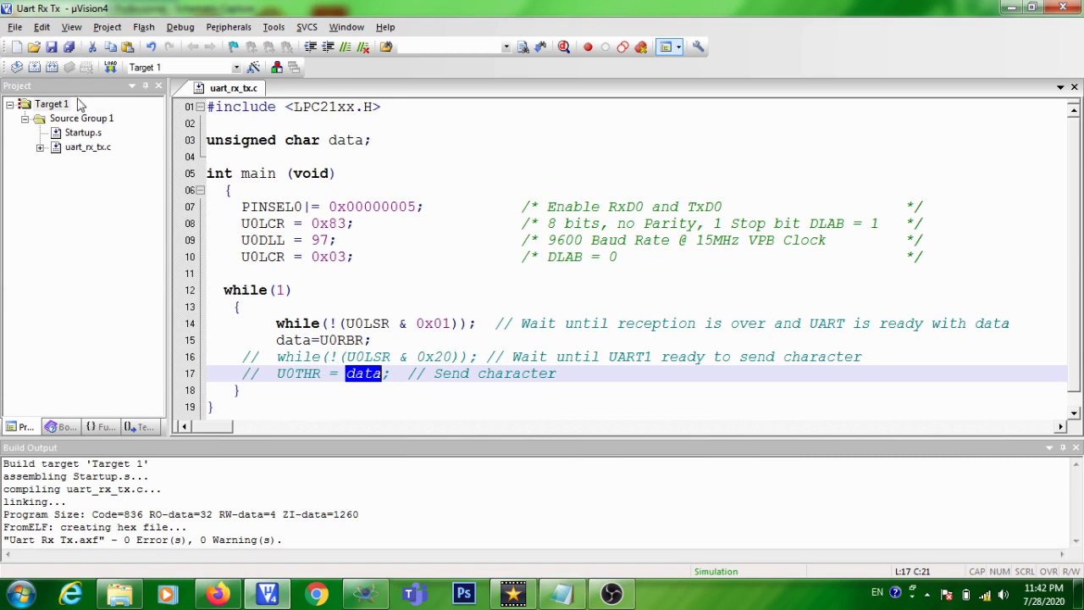
left_click(41, 67)
left_click(364, 595)
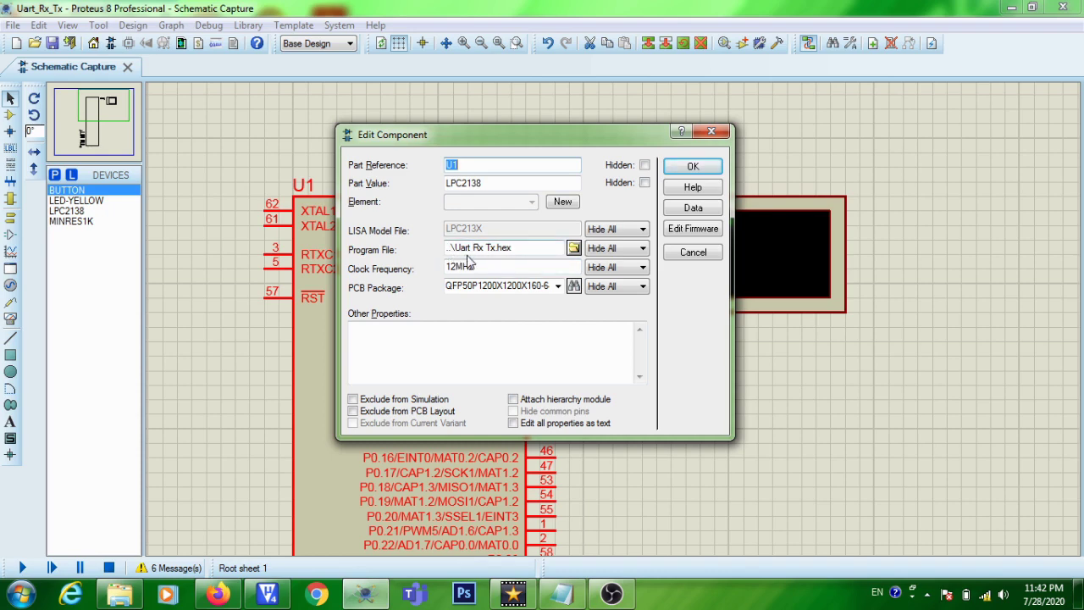
left_click(692, 166)
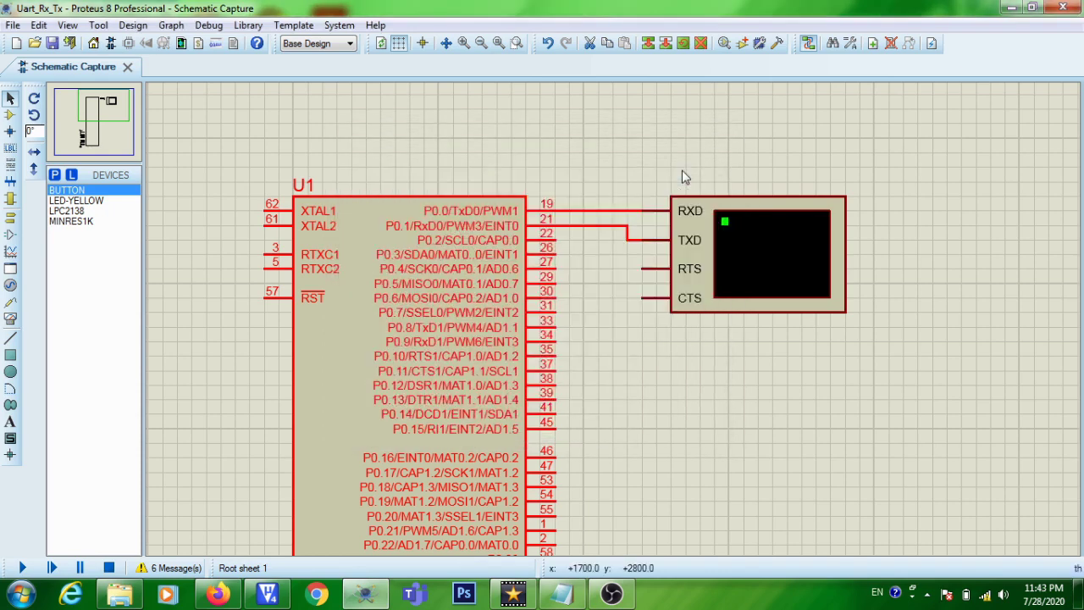
Run the simulation, focus the empty Virtual Terminal, and return to uart_rx_tx.c.
left_click(22, 568)
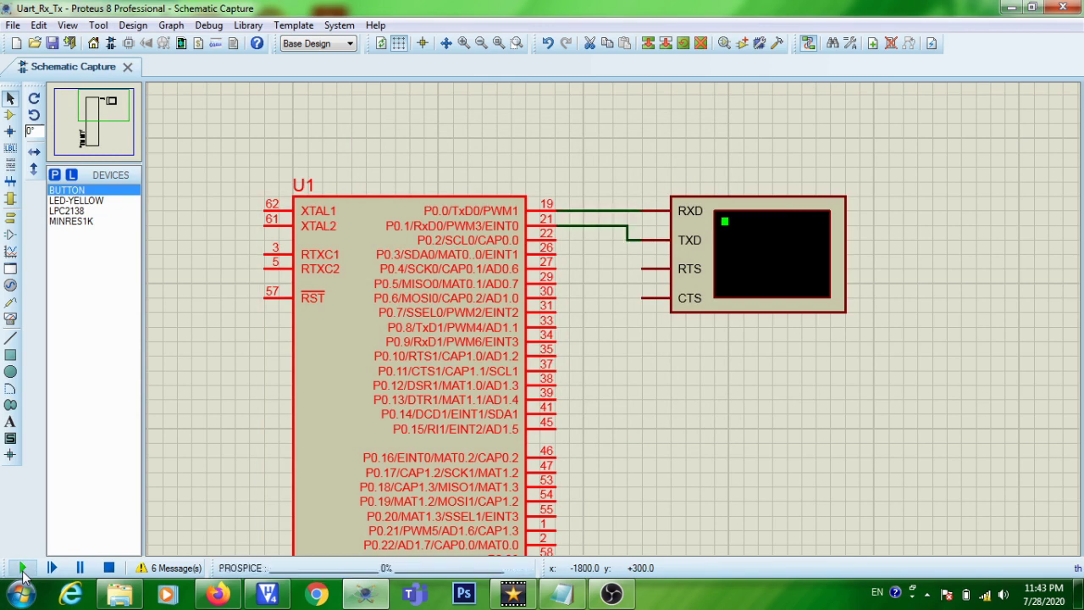
left_click(111, 147)
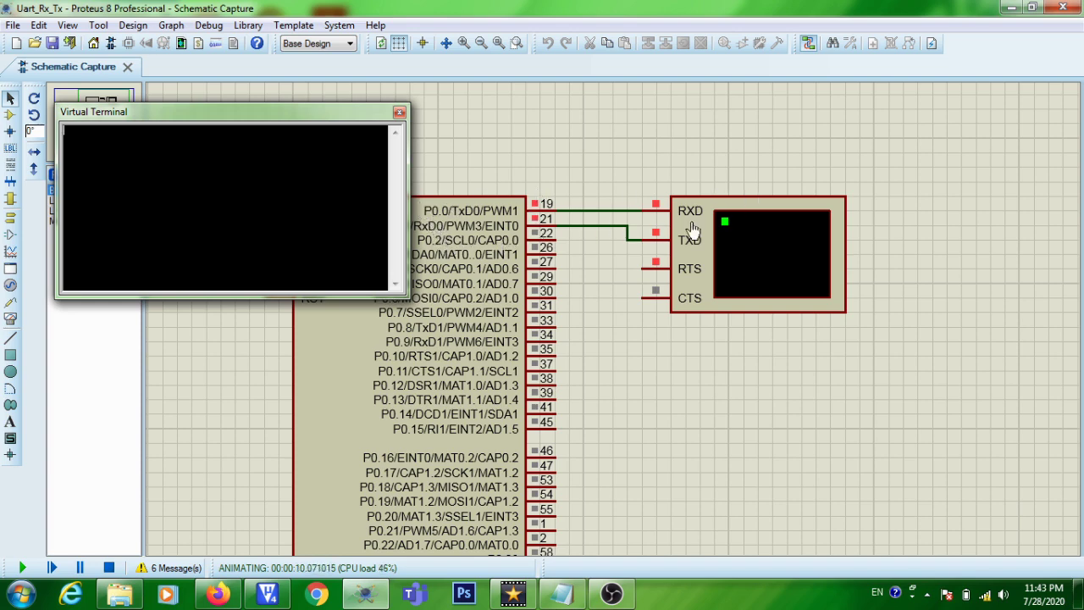
left_click(268, 593)
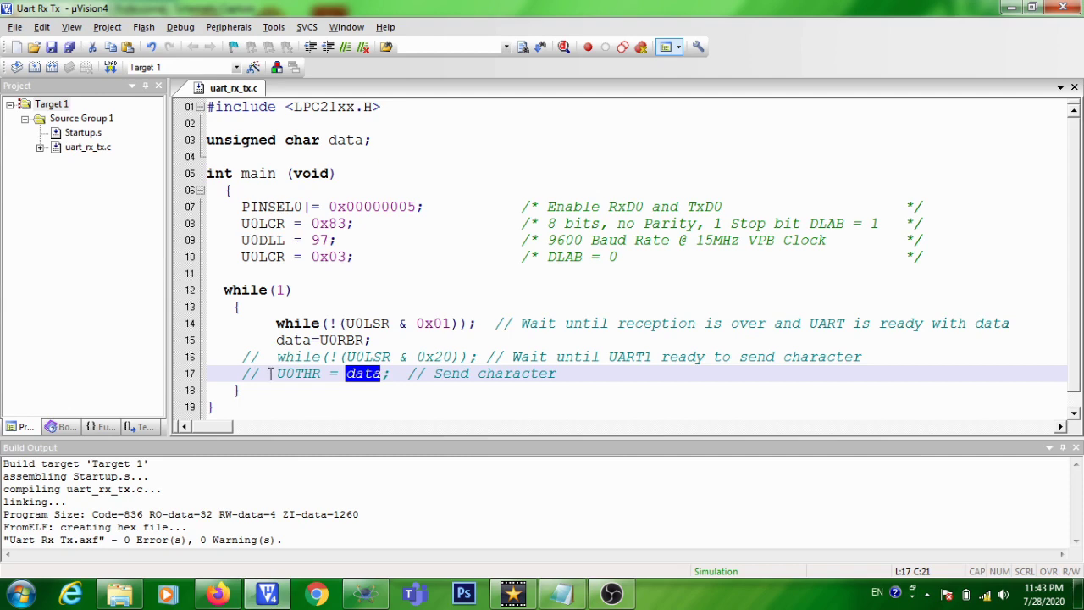
Delete the // from lines 16 and 17 in µVision and rebuild all target files.
left_click(368, 590)
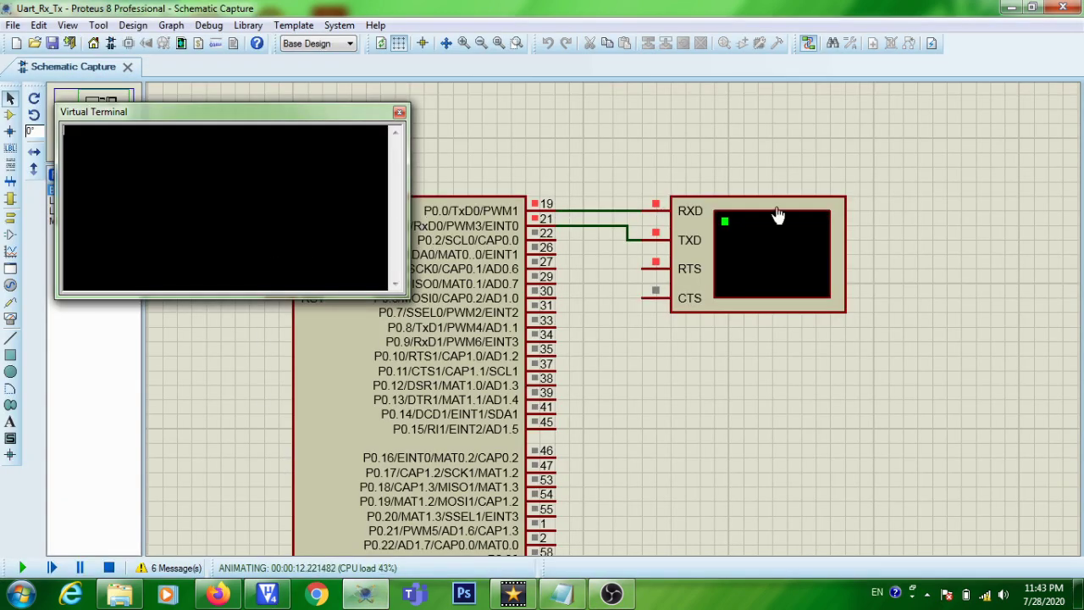
left_click(96, 163)
left_click(271, 594)
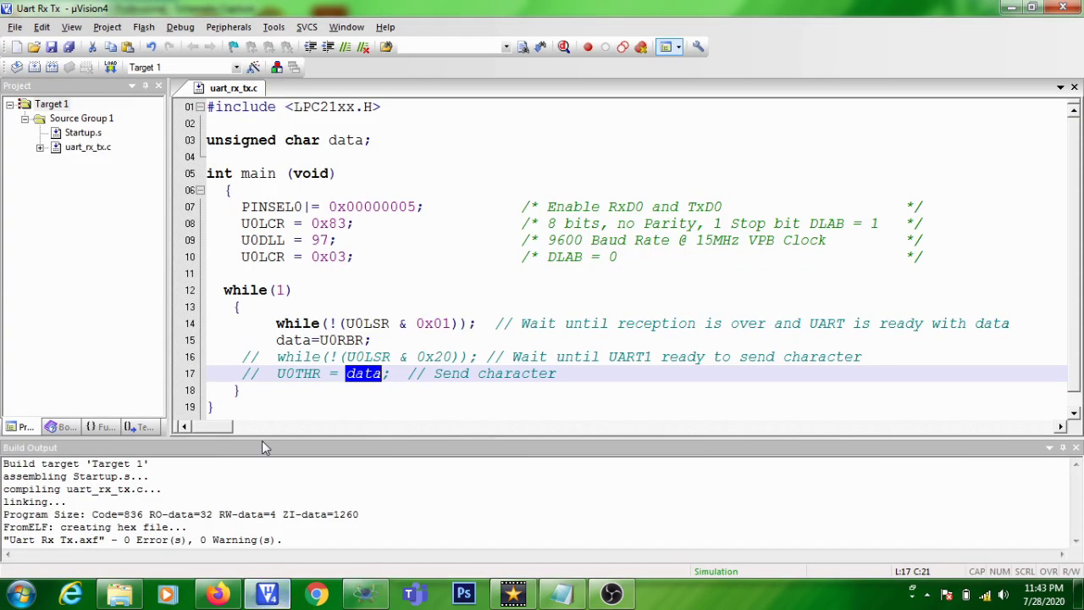
left_click(259, 356)
key("BackSpace")
key("BackSpace")
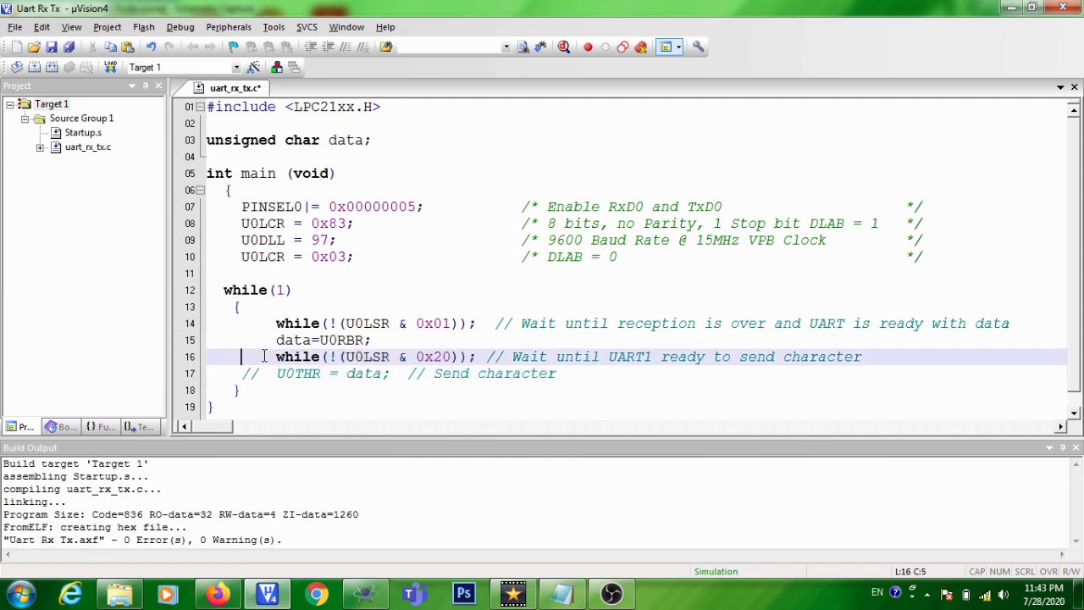
left_click(260, 374)
key("BackSpace")
key("BackSpace")
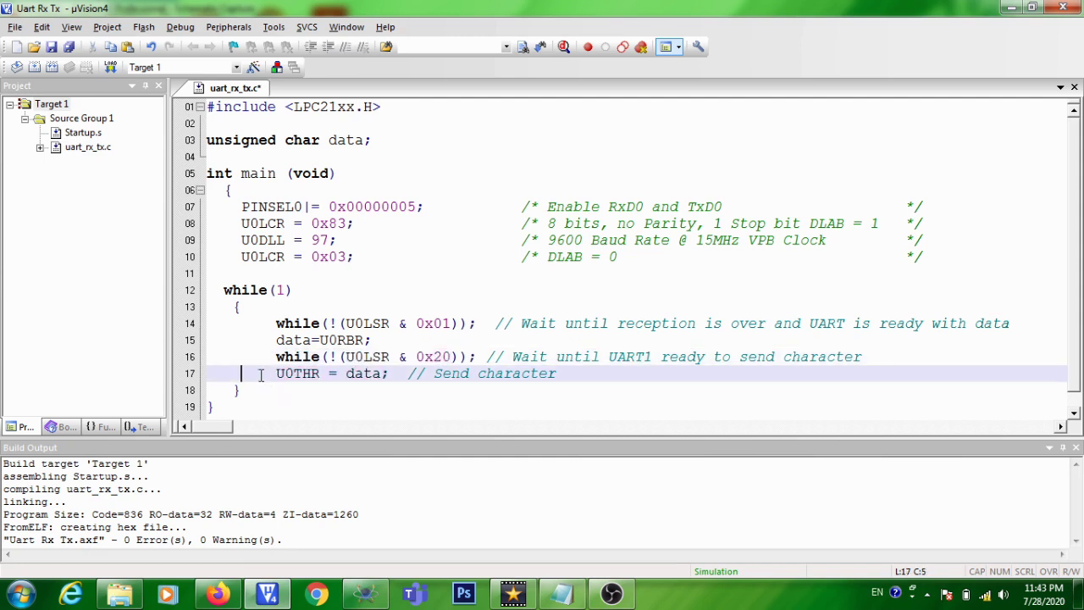
left_click(56, 71)
left_click(365, 593)
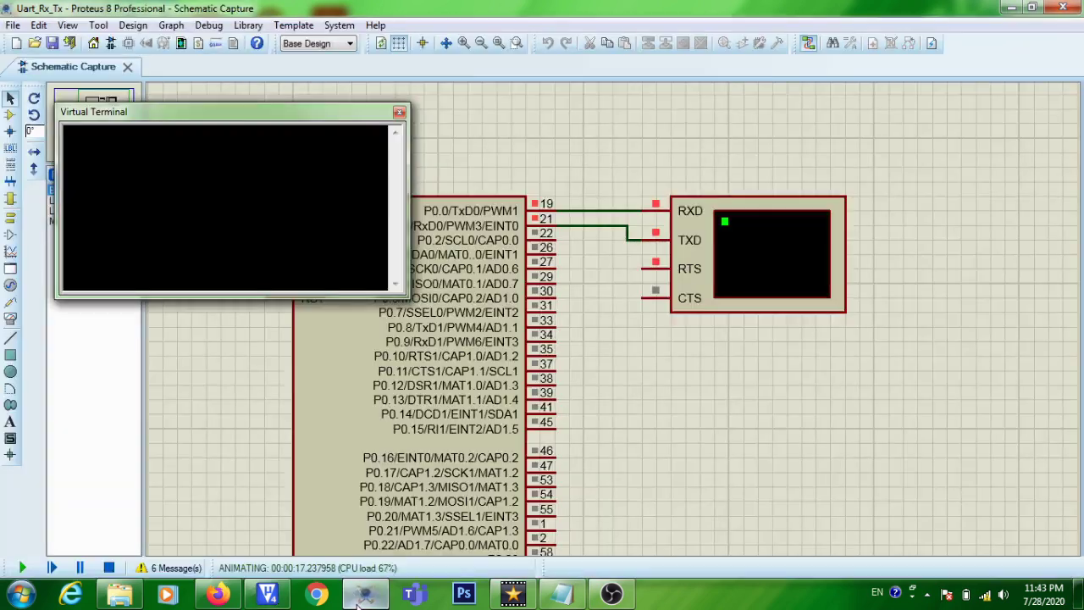
Stop, rerun the simulation and type 'asfreffdeerr' into the Virtual Terminal.
left_click(108, 567)
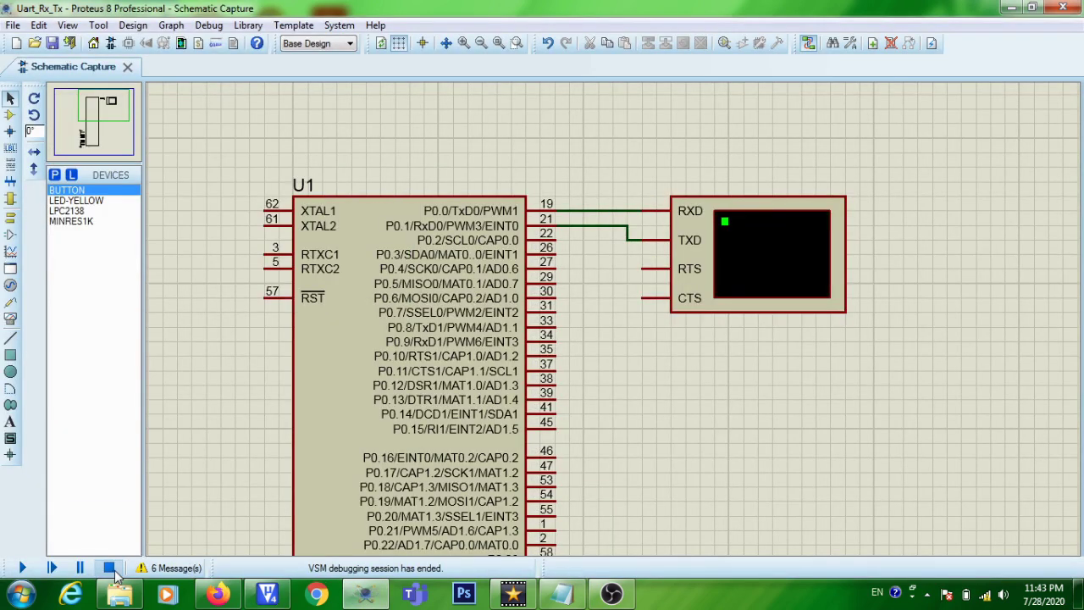
left_click(22, 567)
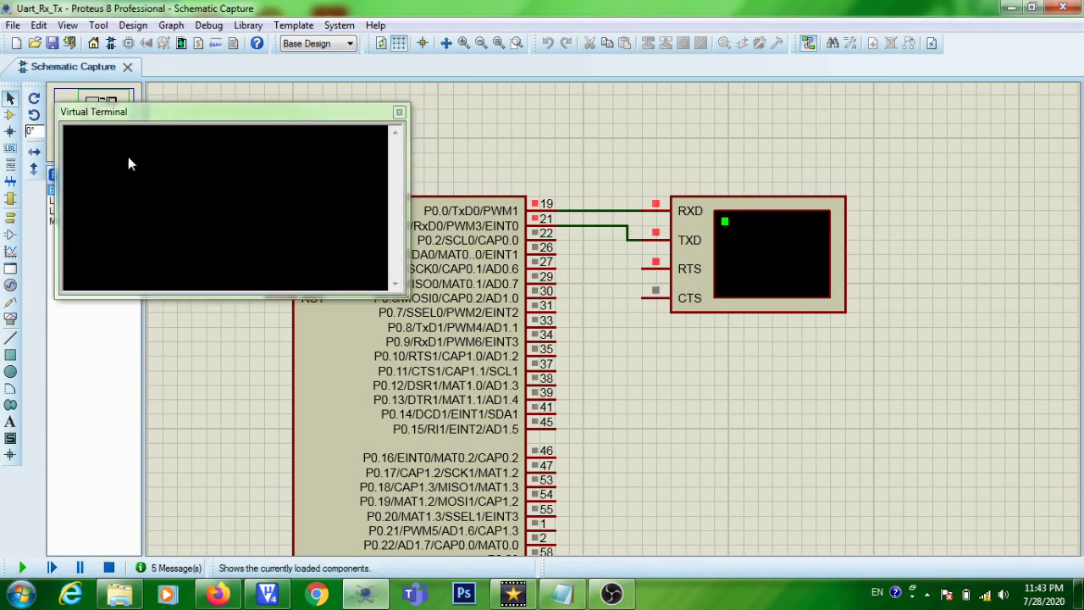
left_click(96, 155)
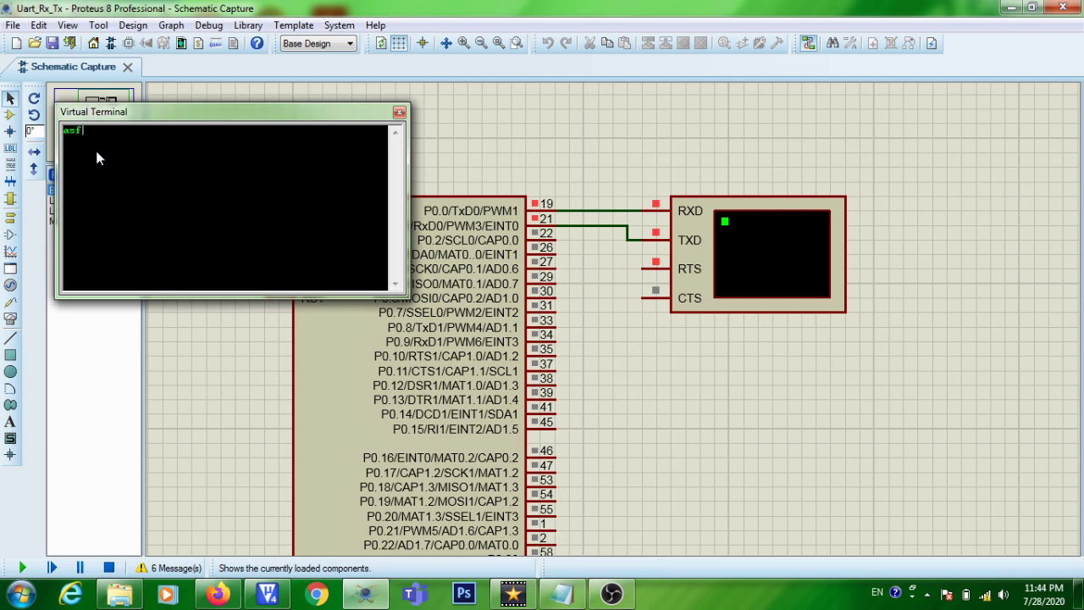
type("asfreffdeerr")
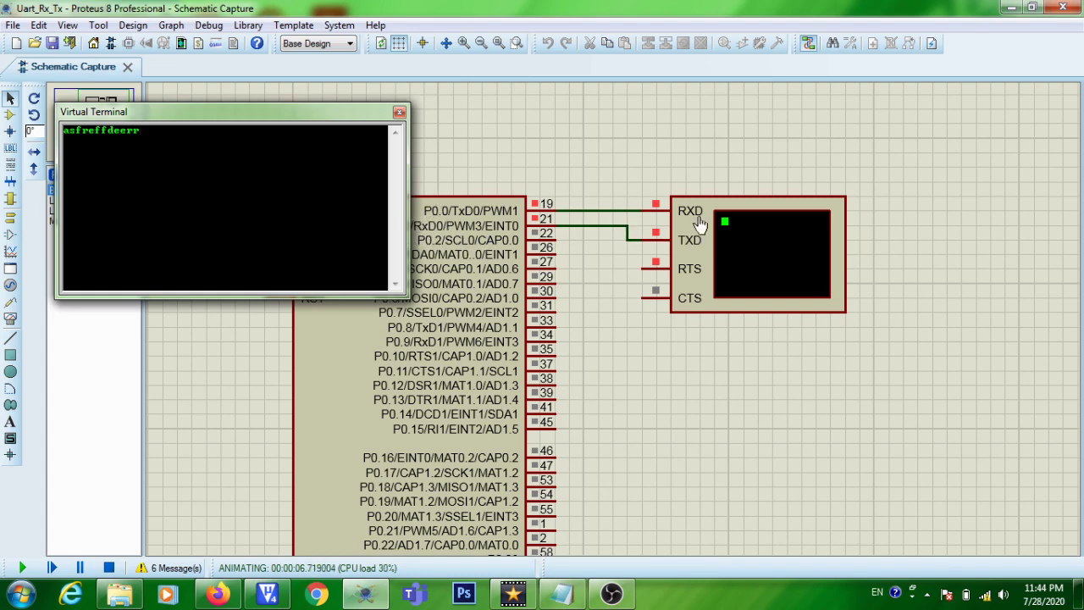
left_click(268, 593)
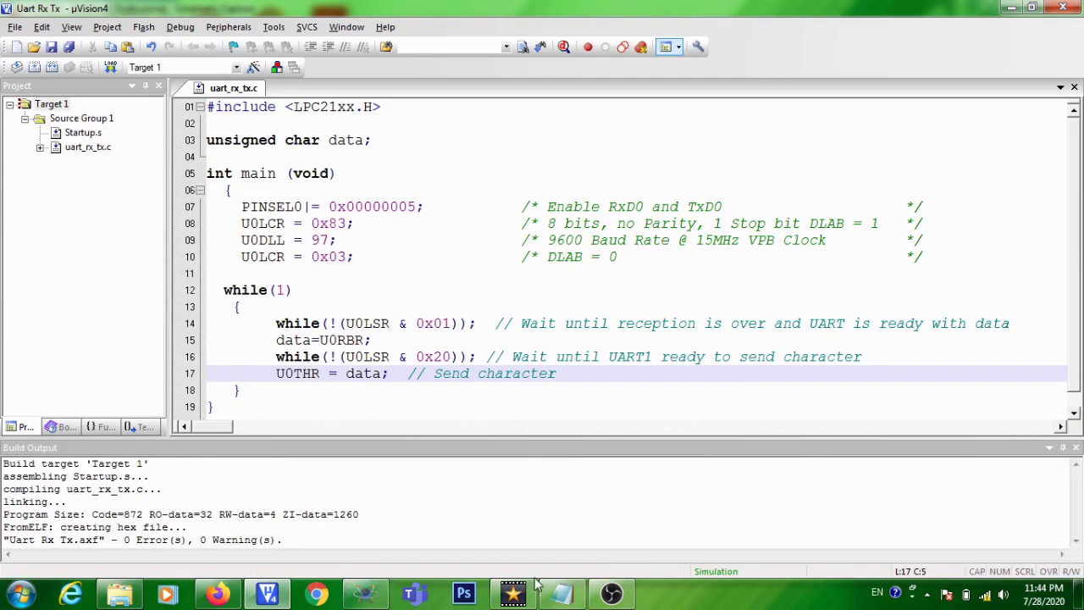
left_click(366, 594)
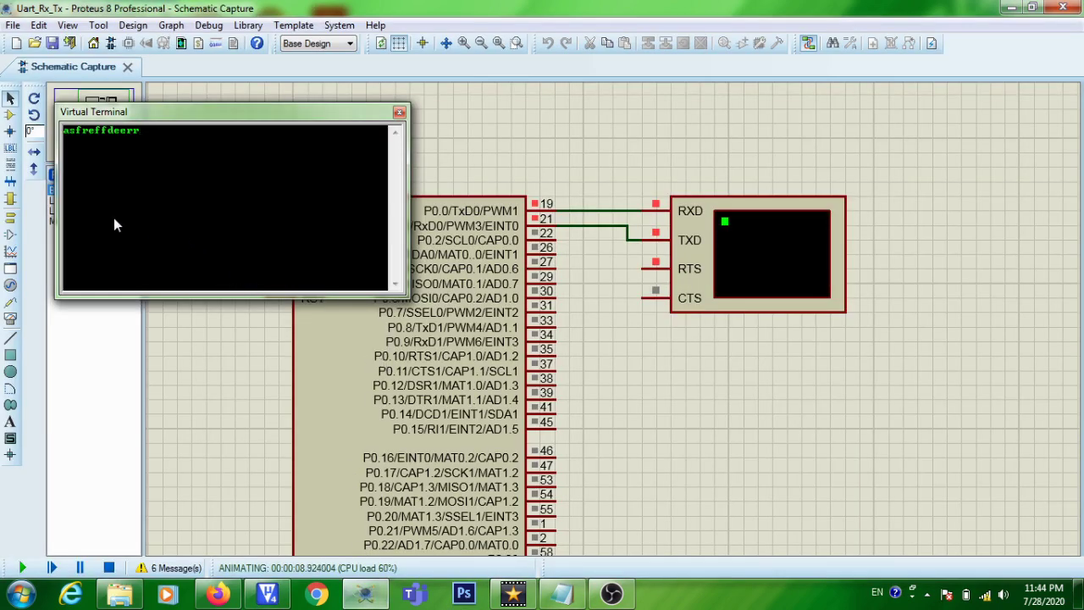